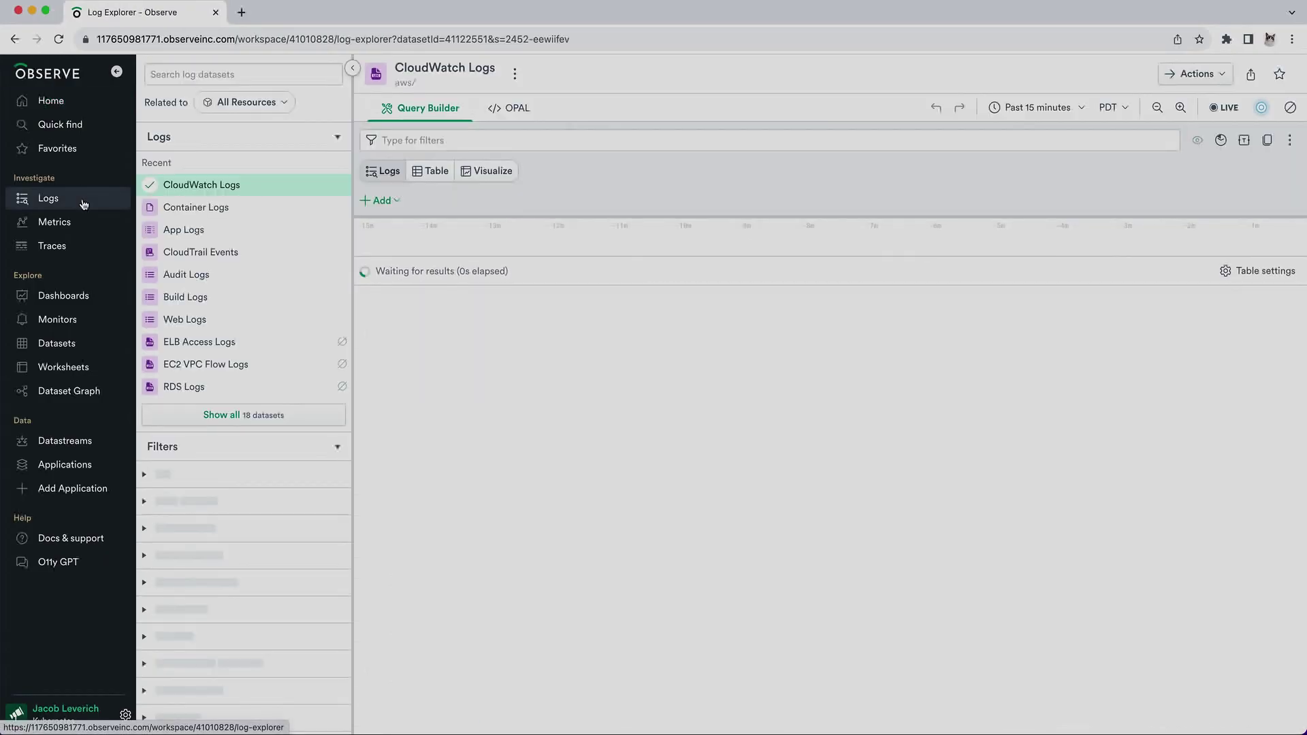
# Open the Container Logs dataset from the recent datasets list in Log Explorer.
pyautogui.click(215, 203)
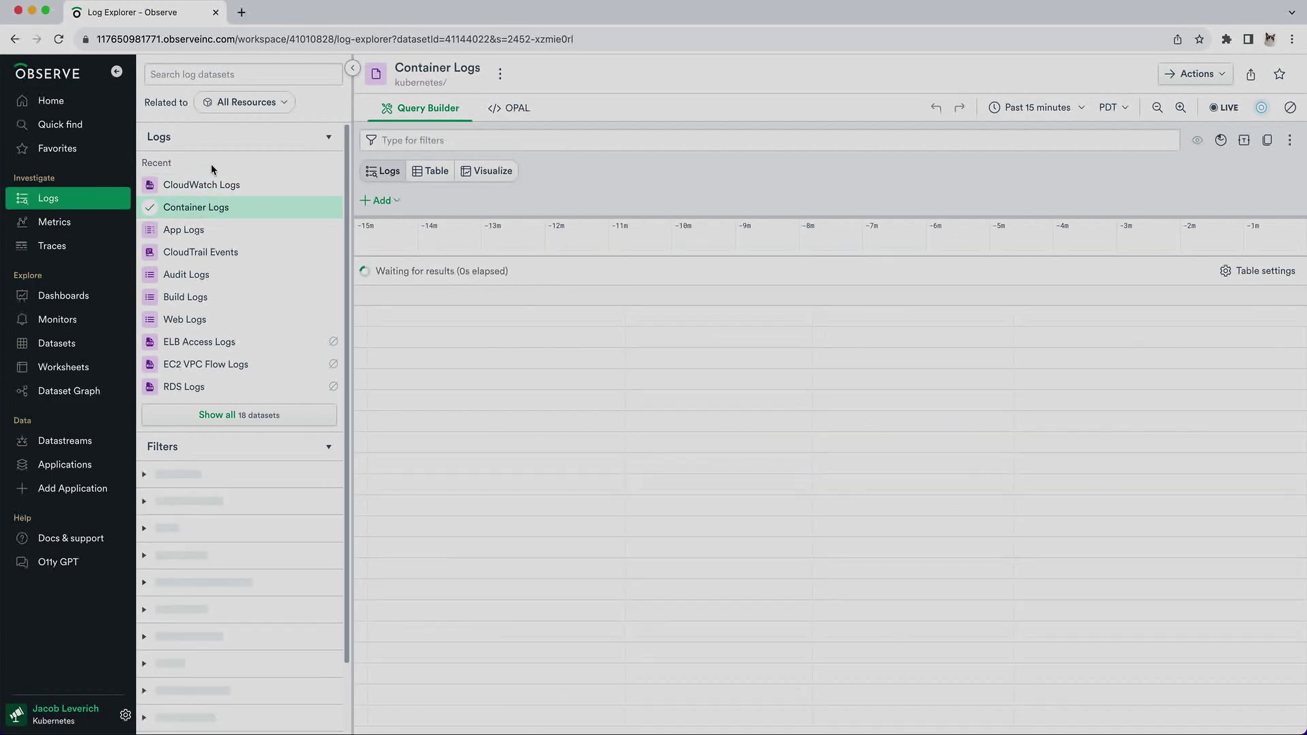
# Filter Container Logs for 'error' and visualize the results as a bar chart.
pyautogui.click(464, 134)
pyautogui.write('error')
pyautogui.press('Return')
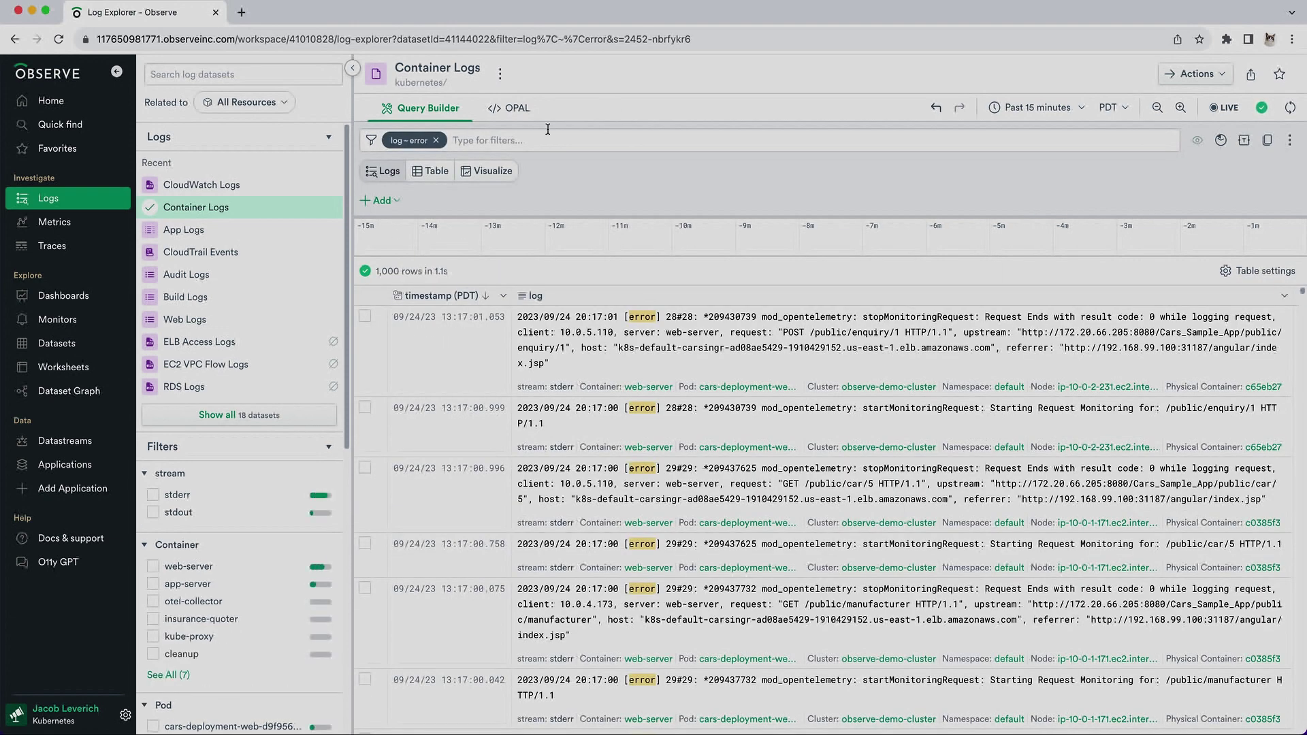
pyautogui.click(486, 172)
pyautogui.click(573, 171)
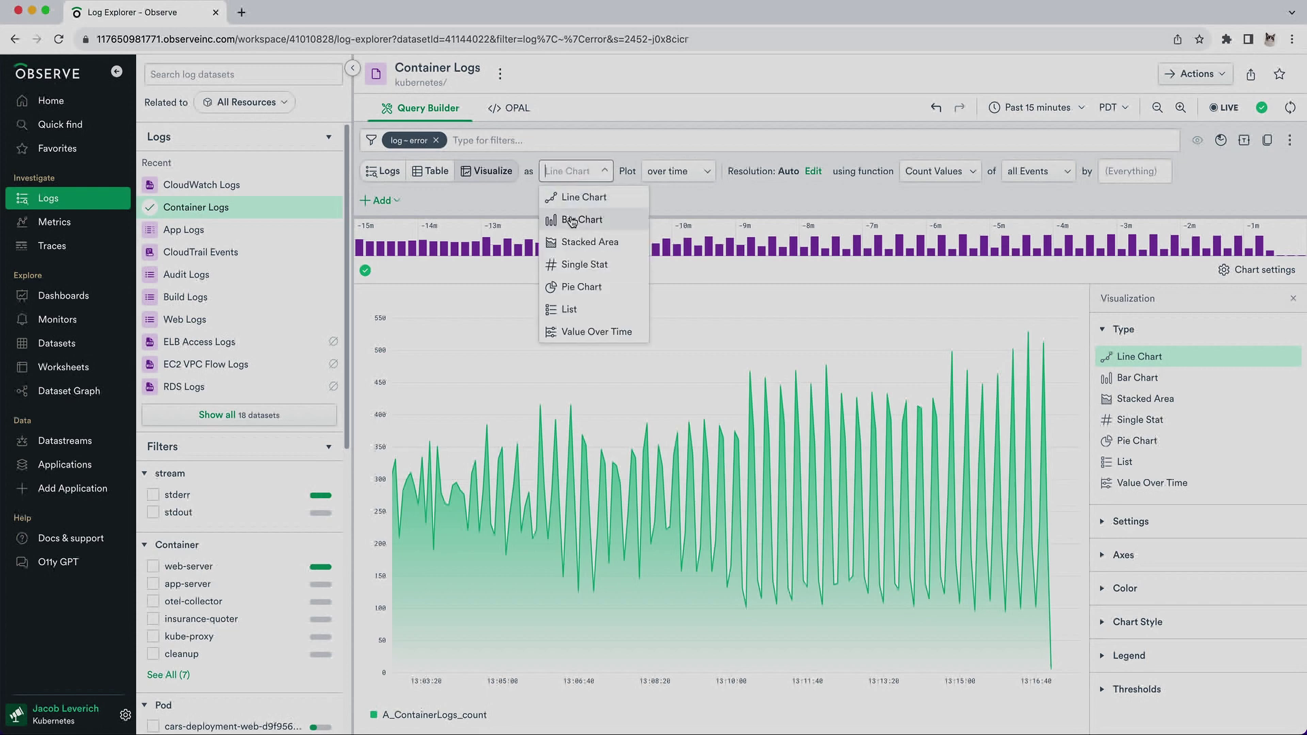
pyautogui.click(572, 216)
# Widen the time range to the past 4 hours and split the bars by Pod.
pyautogui.click(1021, 108)
pyautogui.click(1033, 206)
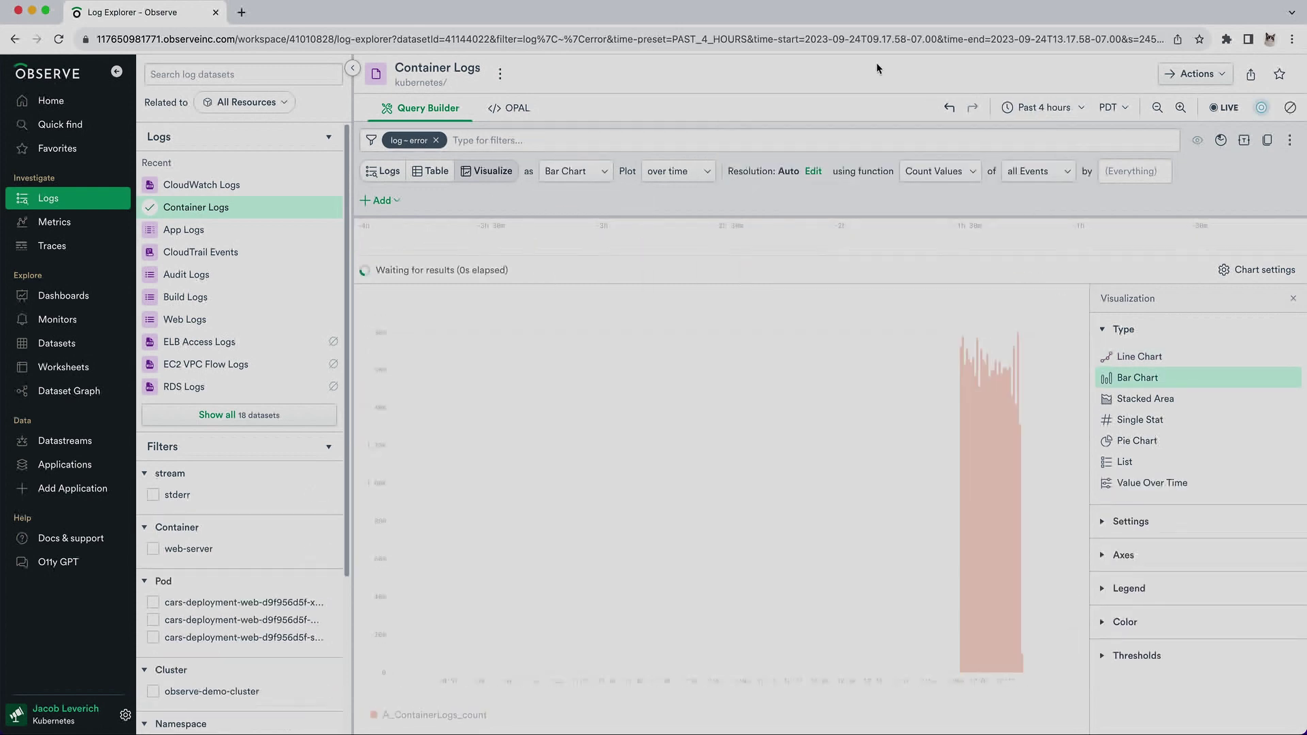
pyautogui.click(1134, 171)
pyautogui.click(1143, 223)
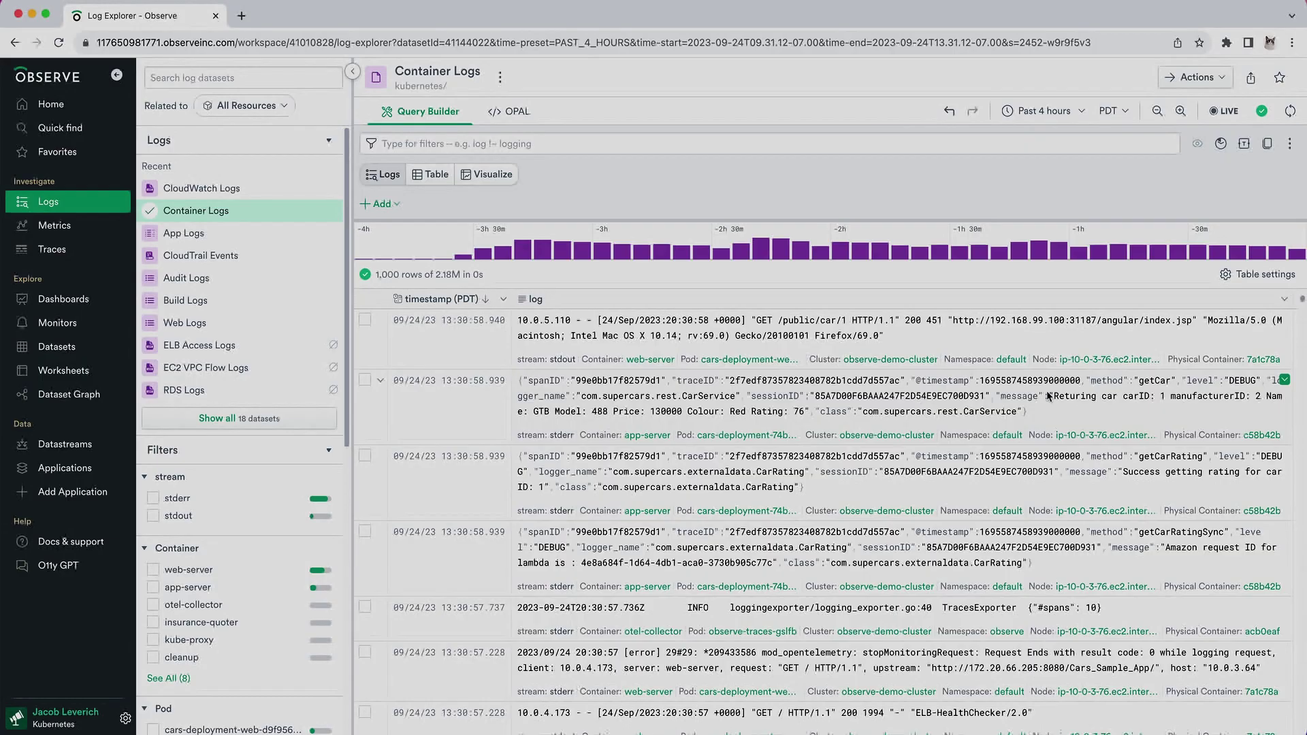
# Inspect the node resource from the node value's menu and view its Metrics tab.
pyautogui.click(1086, 436)
pyautogui.click(1103, 551)
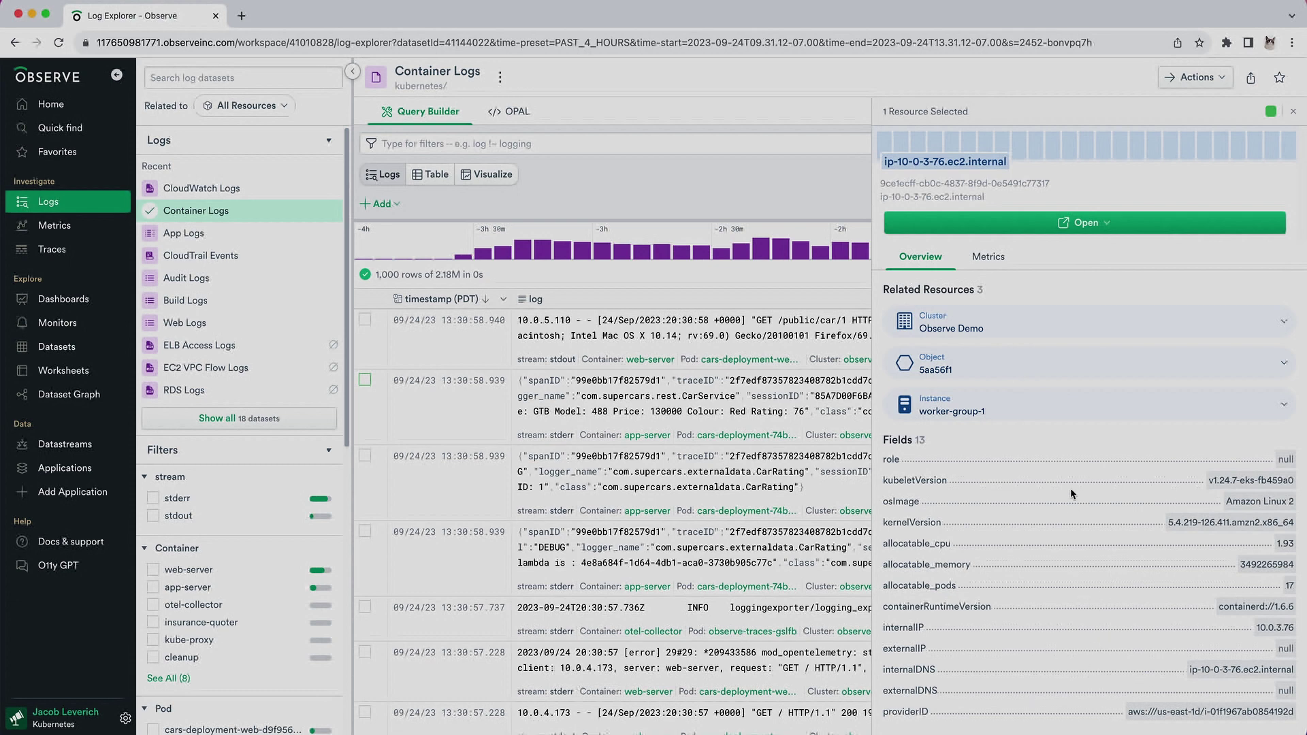
pyautogui.click(986, 255)
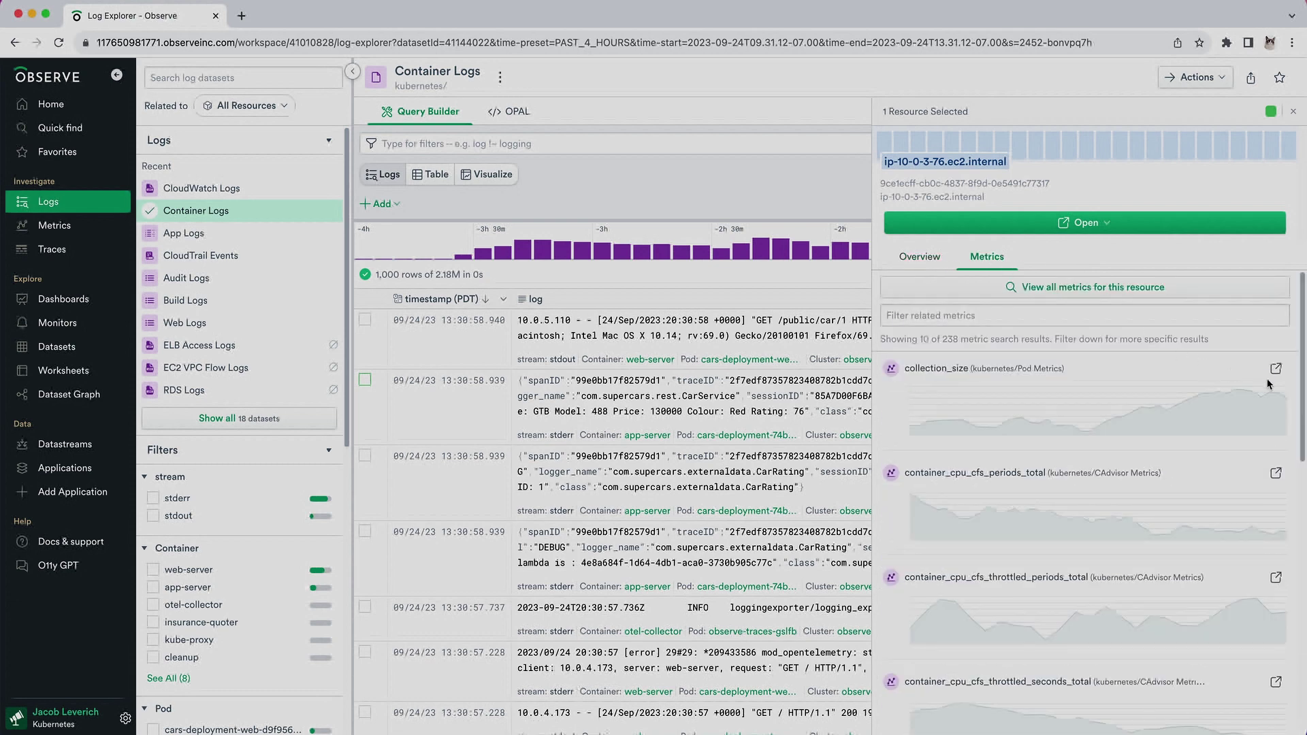
pyautogui.scroll(-5, 1277, 404)
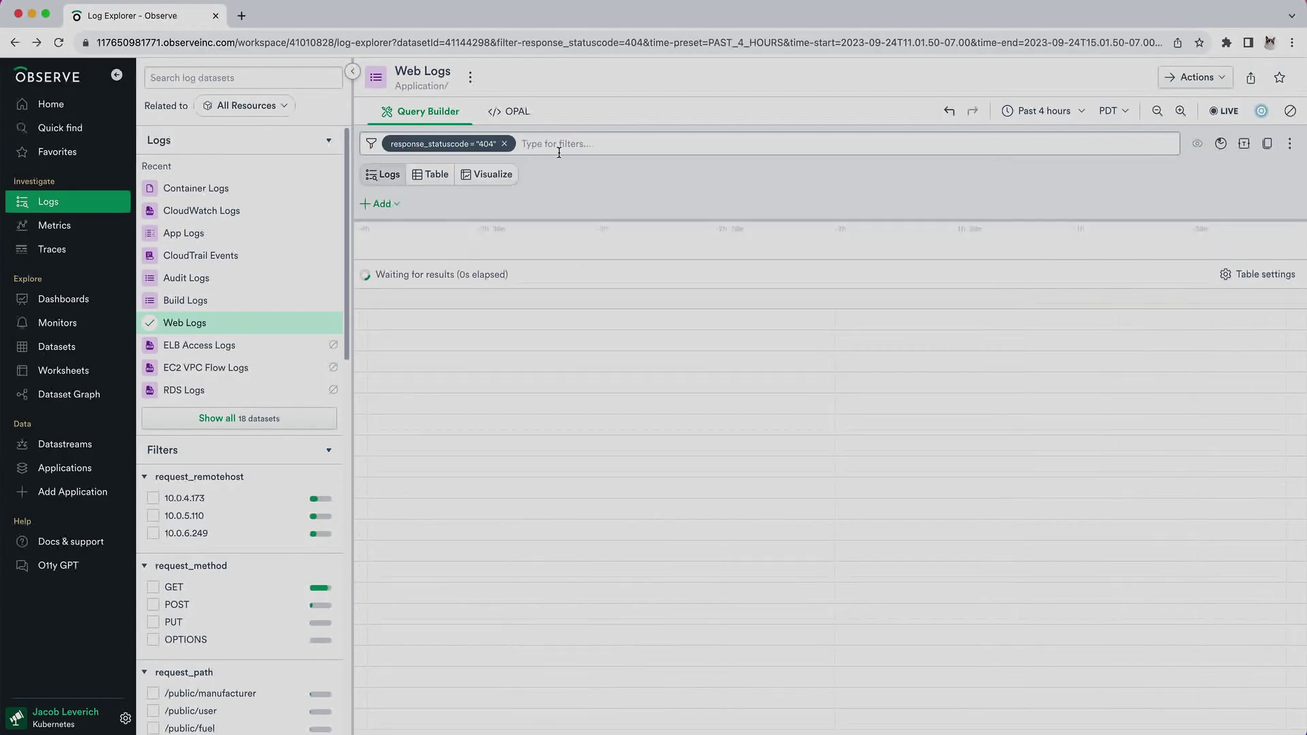
# Chart the 404 Web Logs as lines grouped by request_path.
pyautogui.click(488, 174)
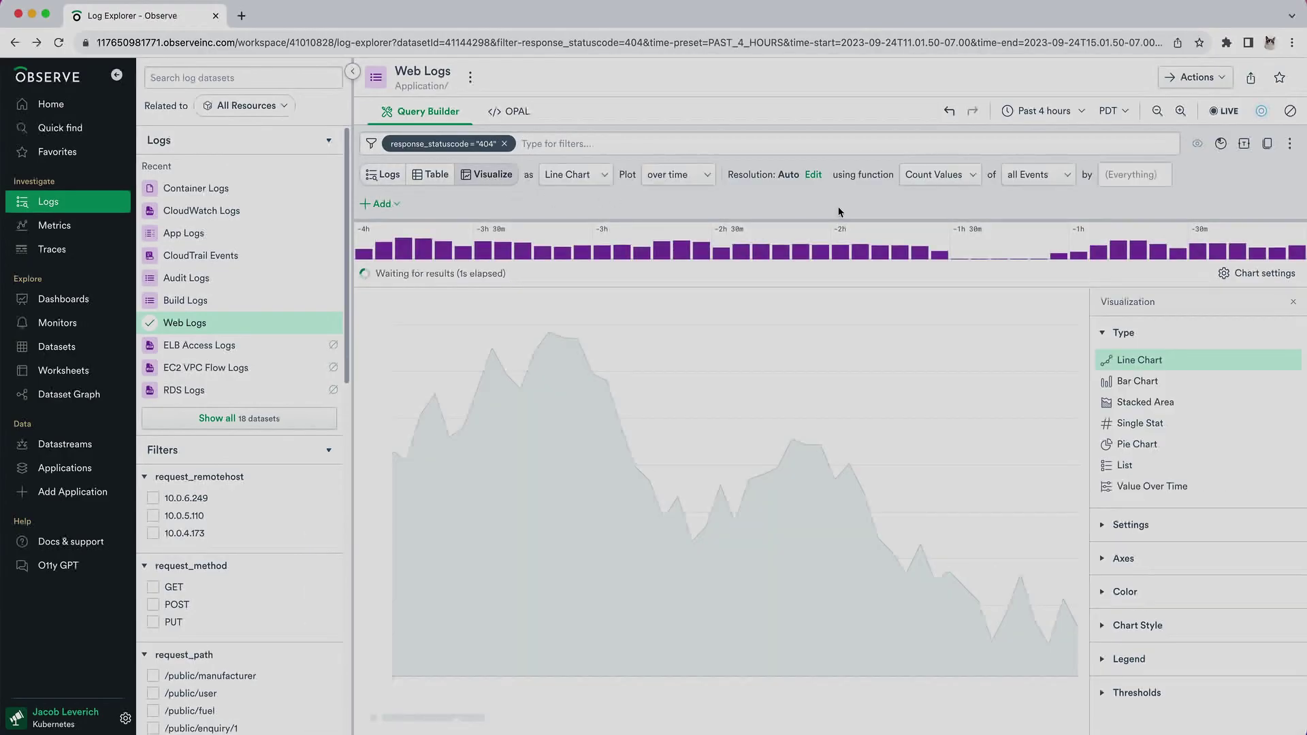
pyautogui.click(1134, 173)
pyautogui.scroll(-3, 1141, 266)
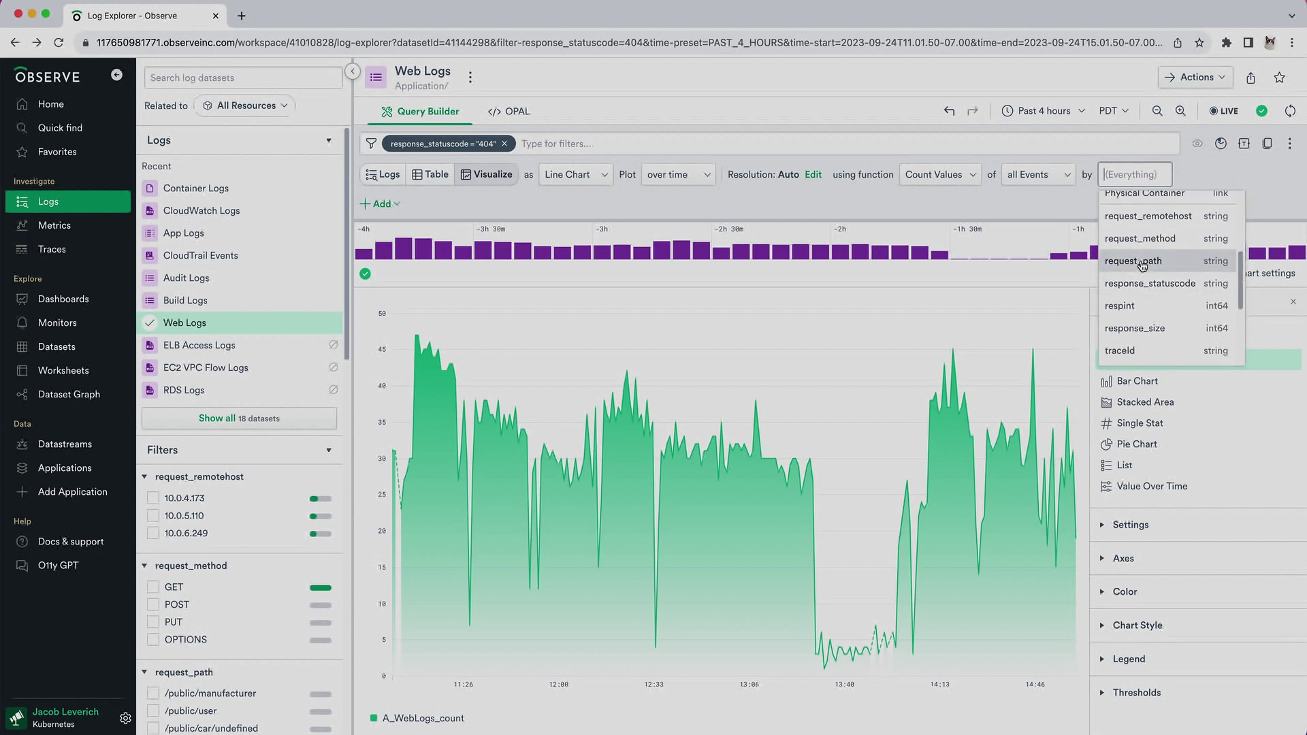
pyautogui.click(1141, 262)
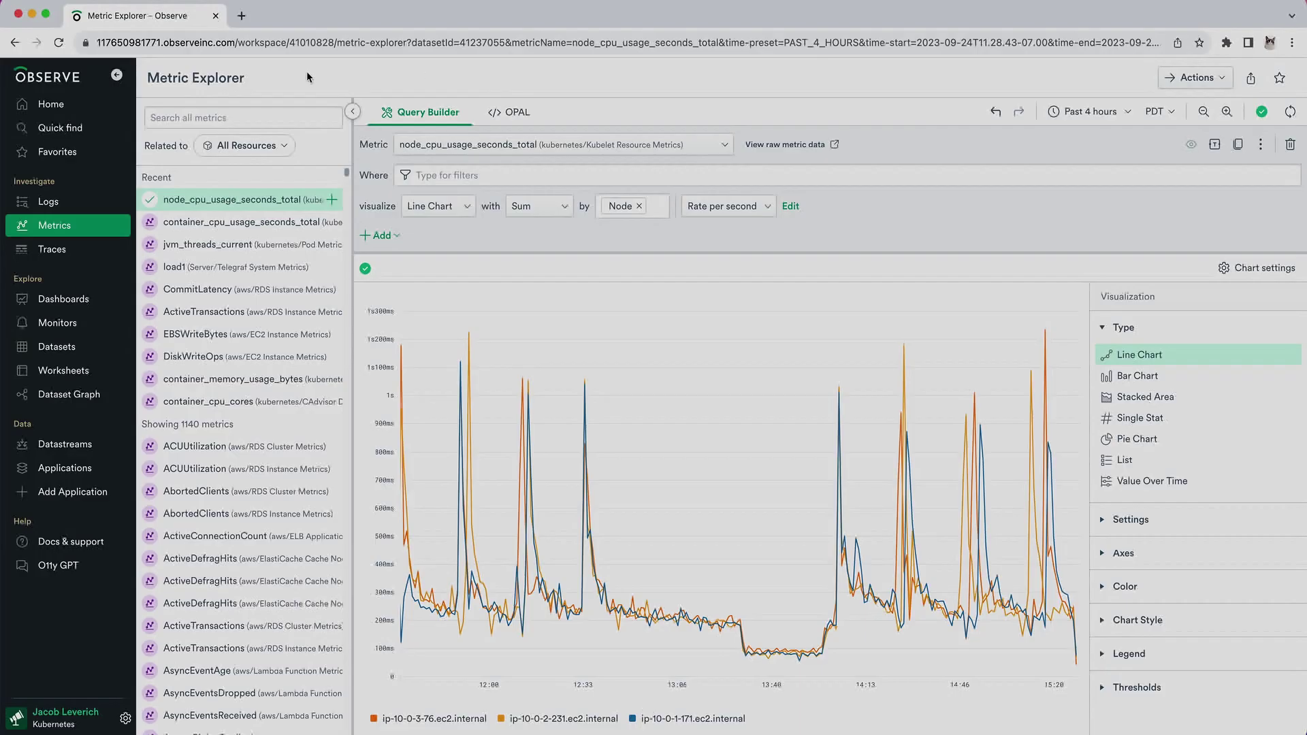
# Limit metrics to those related to Container and plot container_cpu_usage_seconds_total.
pyautogui.click(250, 145)
pyautogui.click(243, 189)
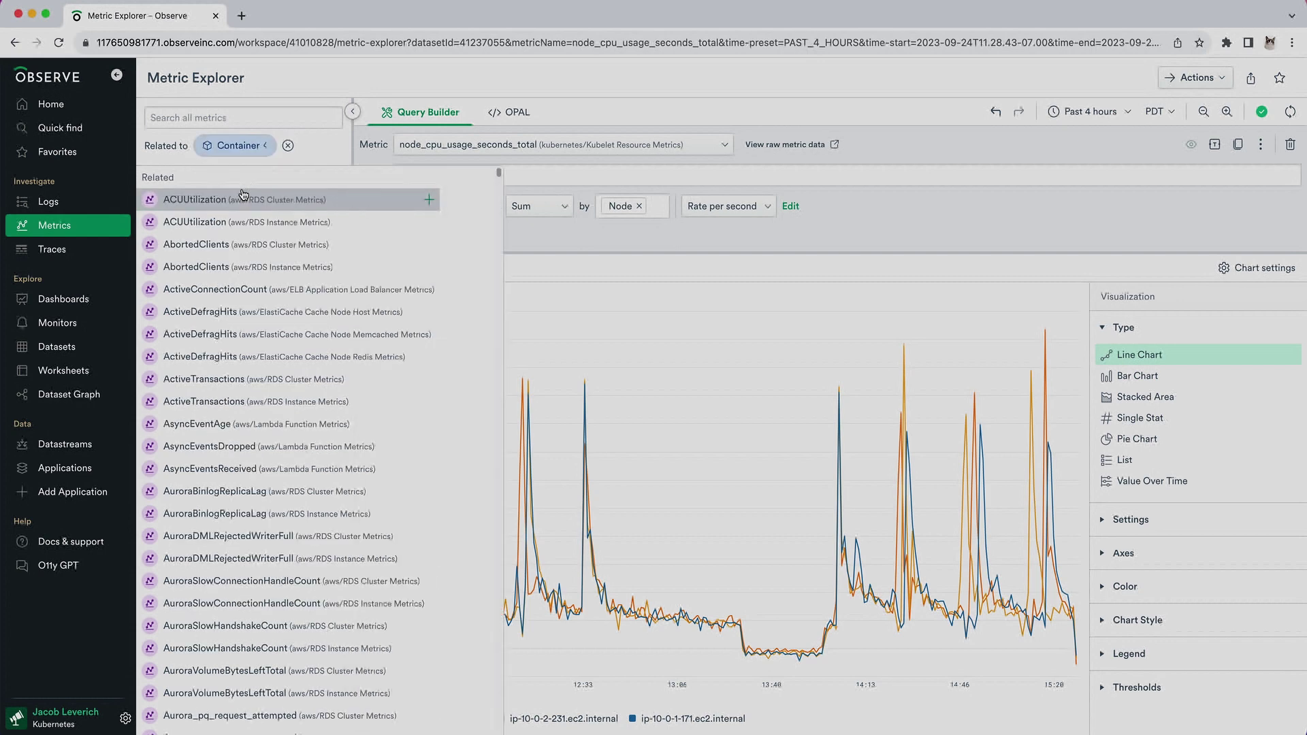
pyautogui.click(224, 117)
pyautogui.write('cpu')
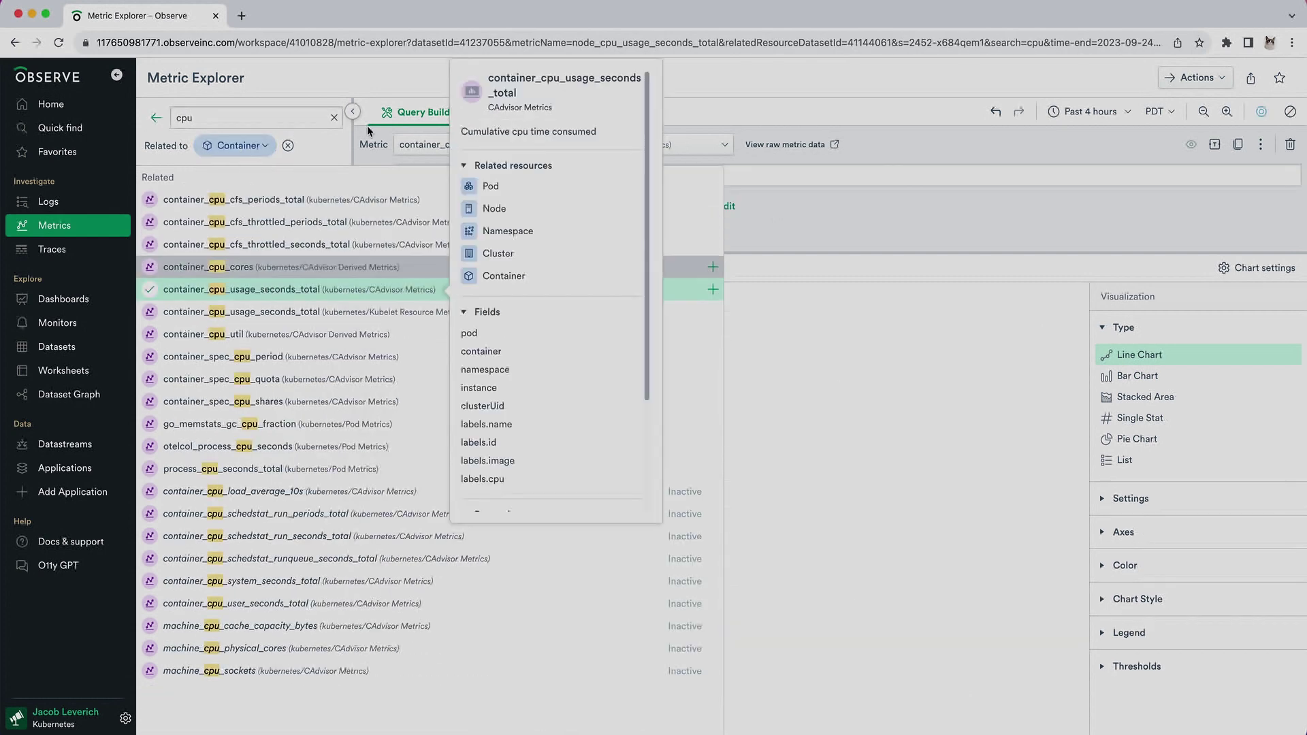
pyautogui.click(276, 289)
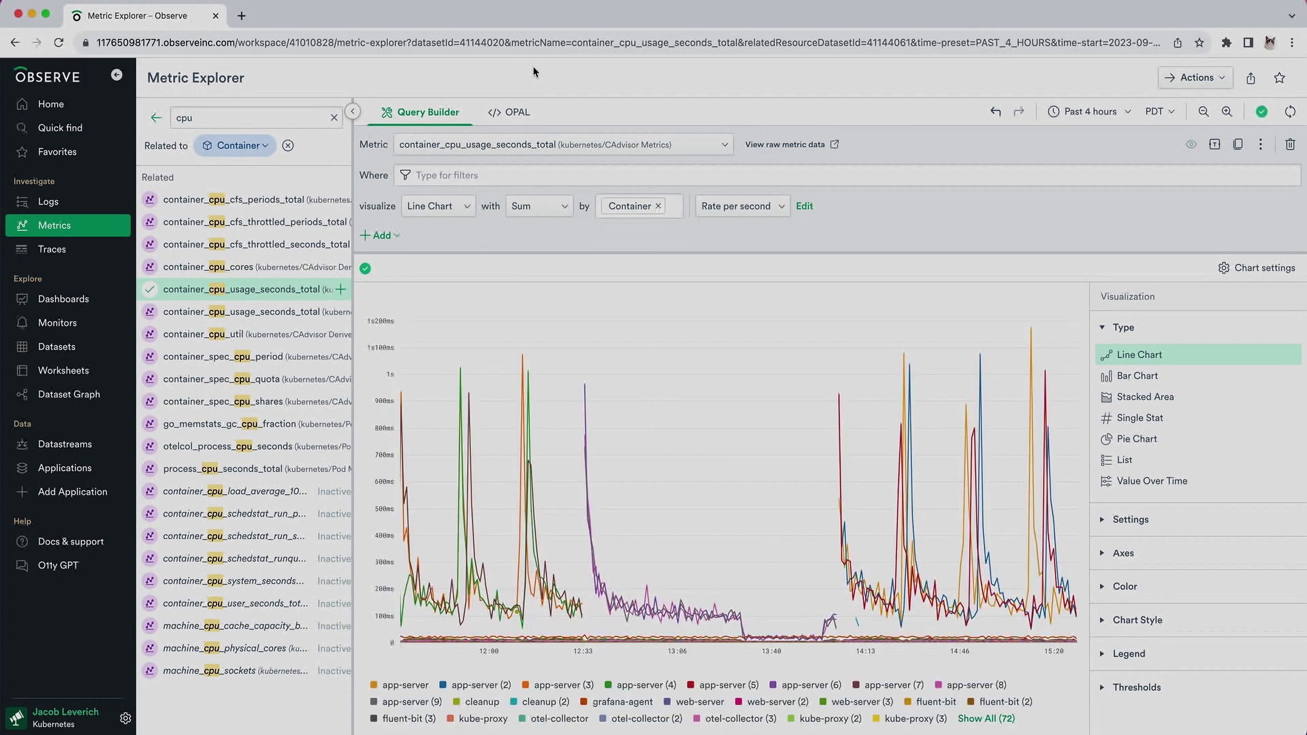
# Group the container CPU usage chart by Pod and open the peak data point's actions.
pyautogui.click(659, 208)
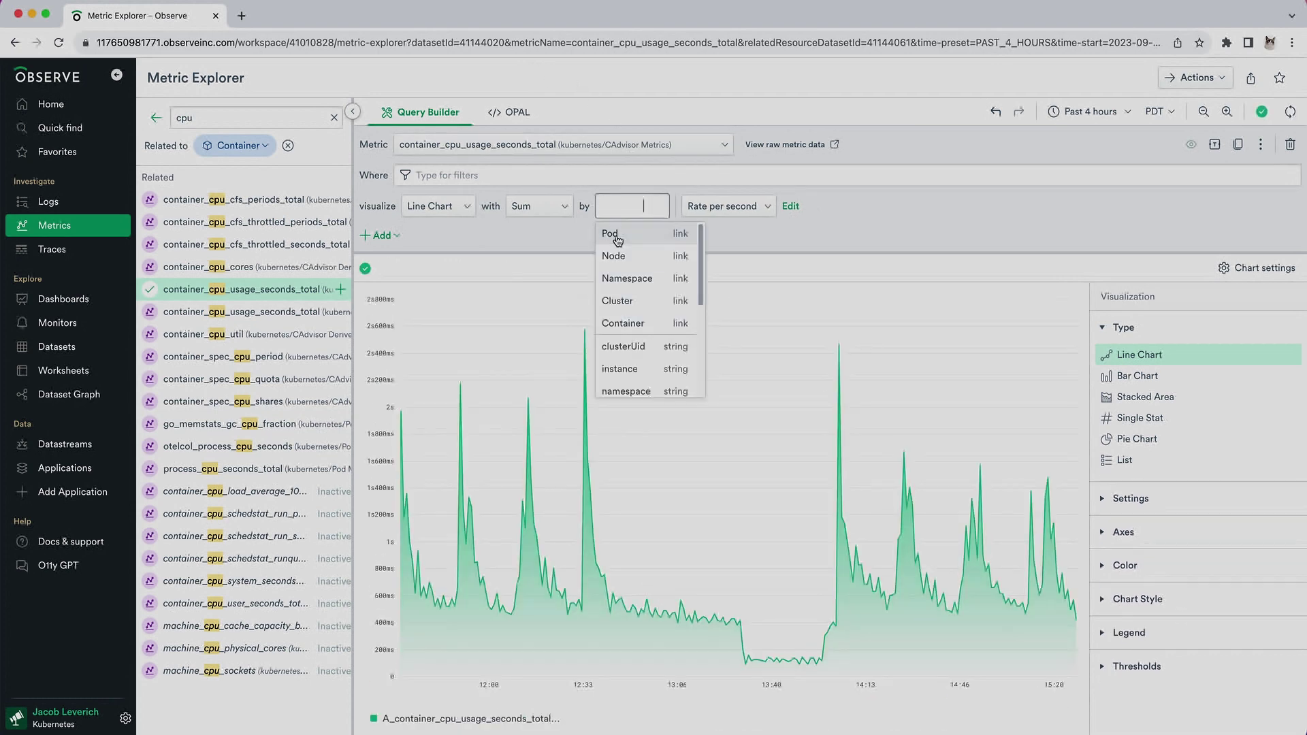
pyautogui.click(612, 235)
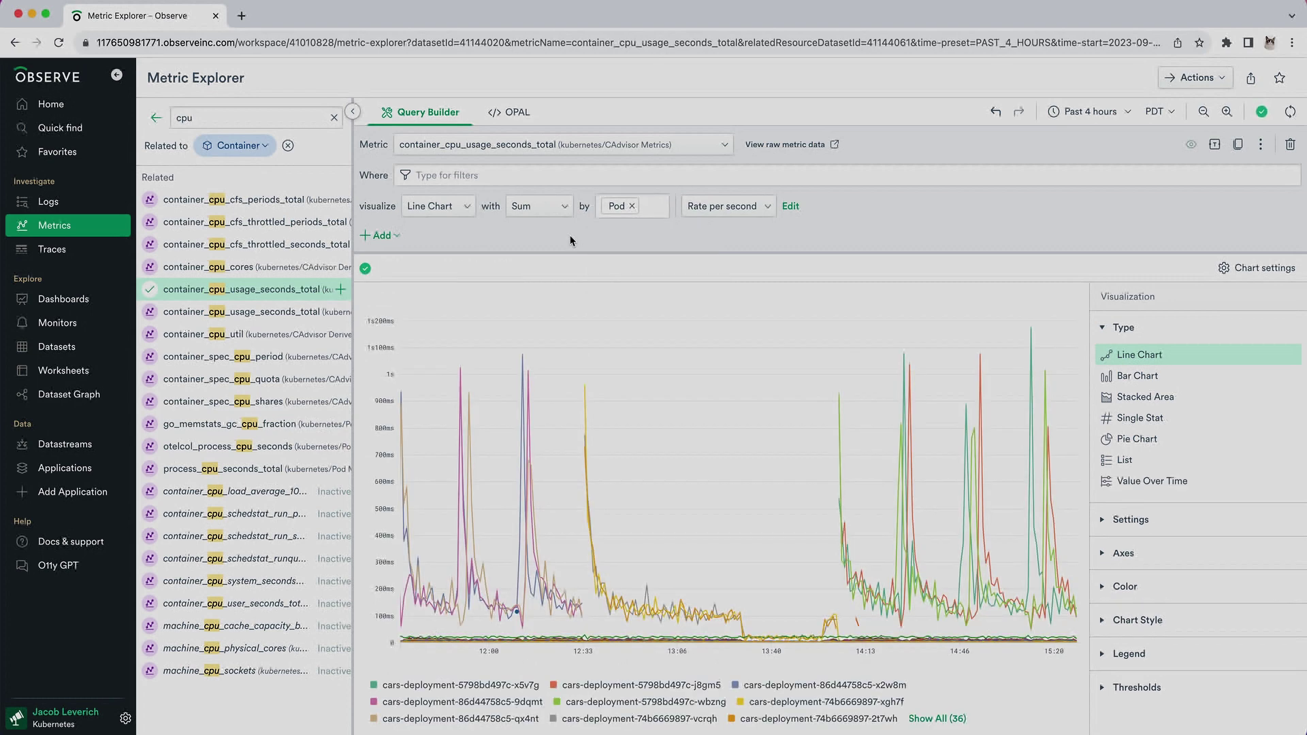
pyautogui.click(584, 386)
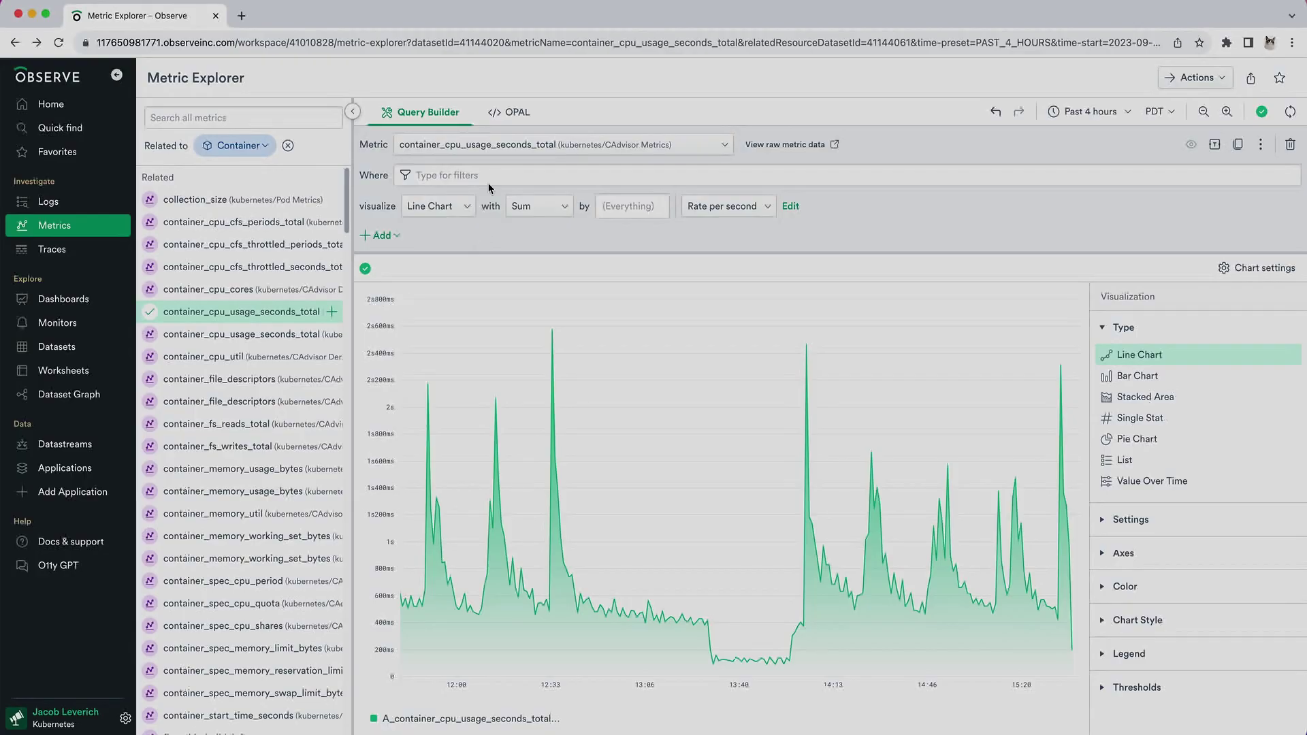
# Filter the container CPU chart to Namespace = kube-system.
pyautogui.click(490, 176)
pyautogui.click(480, 278)
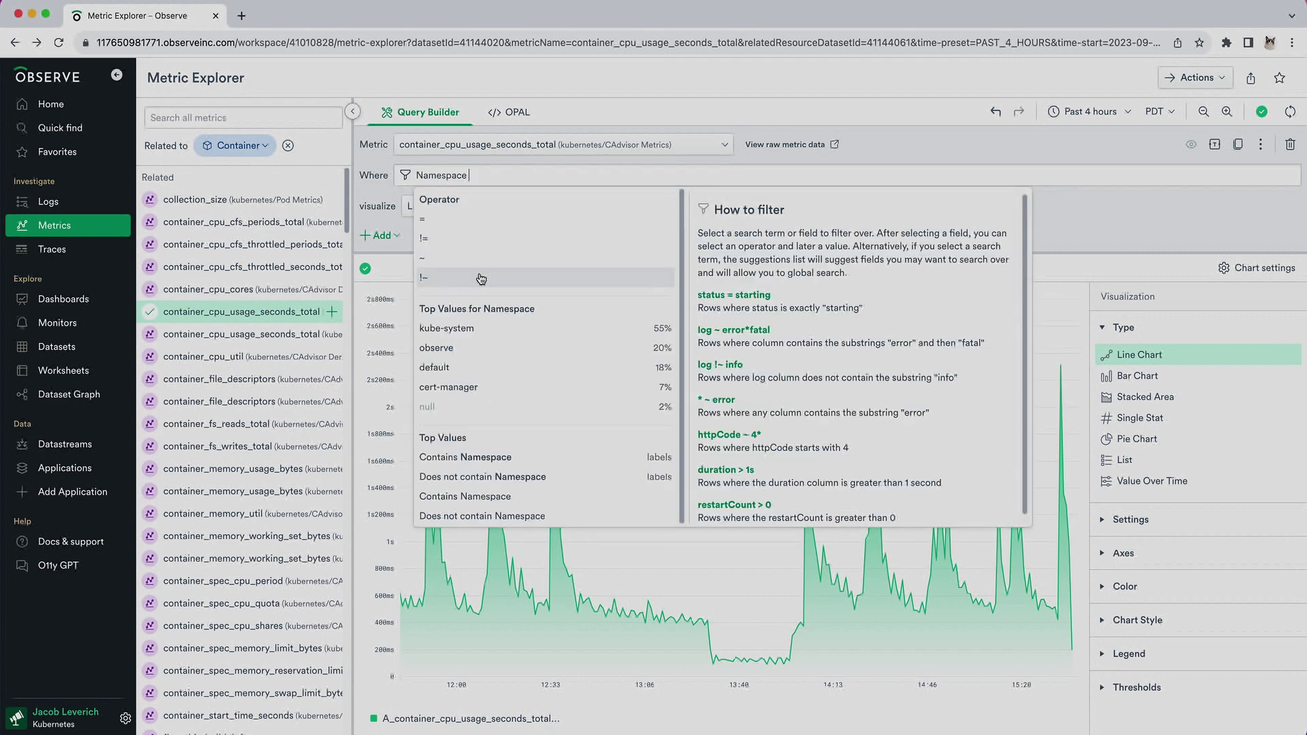
pyautogui.click(467, 328)
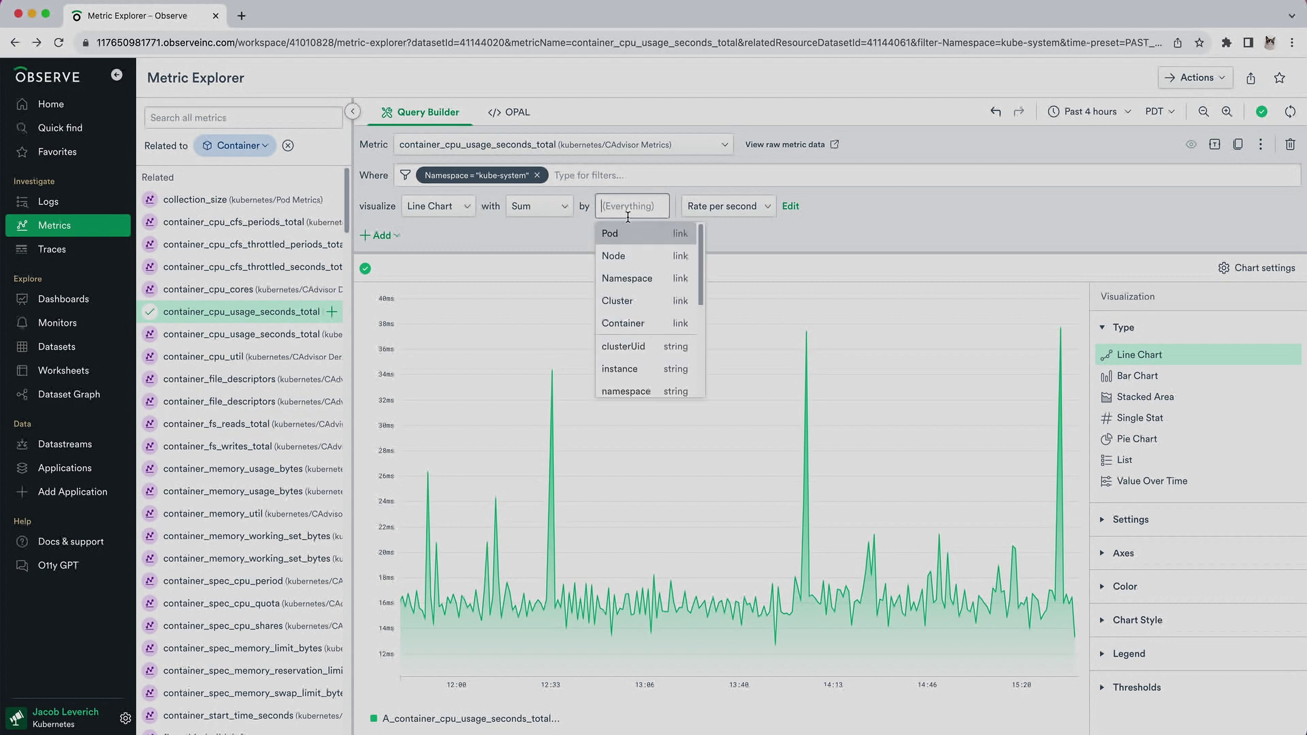
# Split the chart by Pod, then open related App Logs for one user session.
pyautogui.click(627, 238)
pyautogui.click(562, 229)
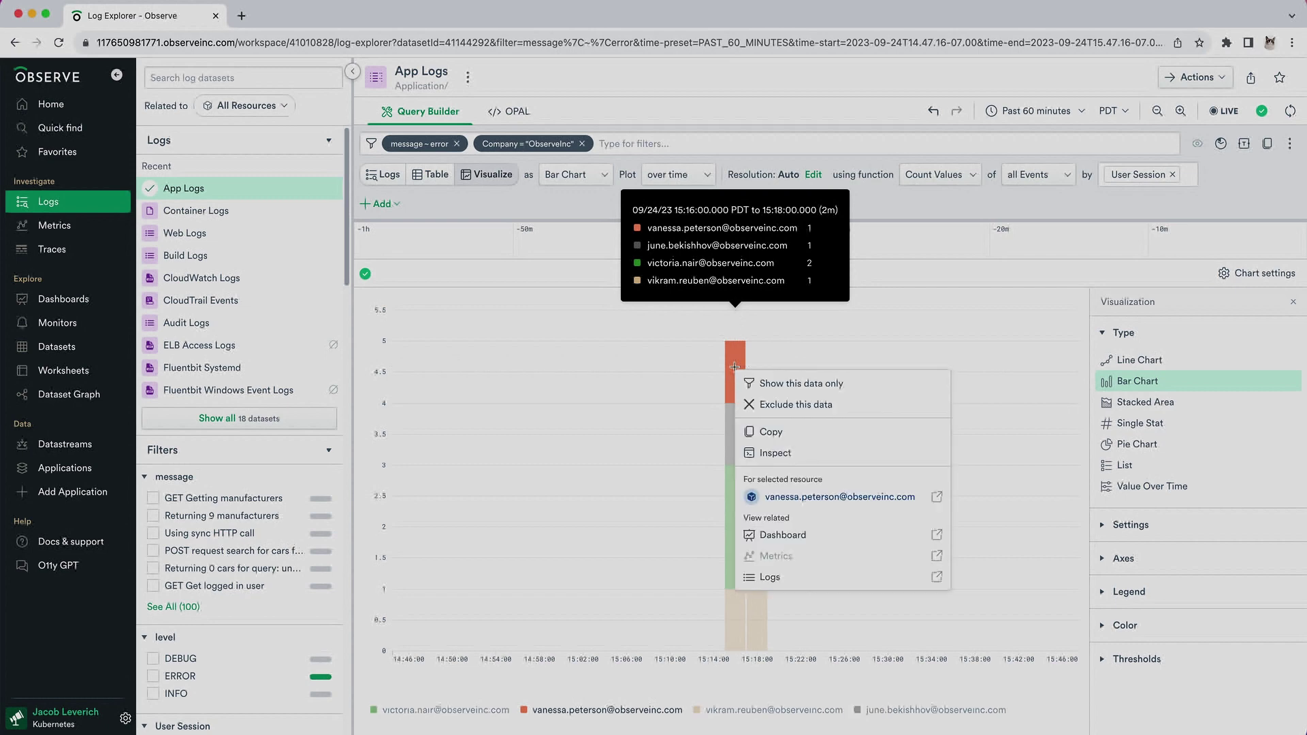
pyautogui.click(774, 572)
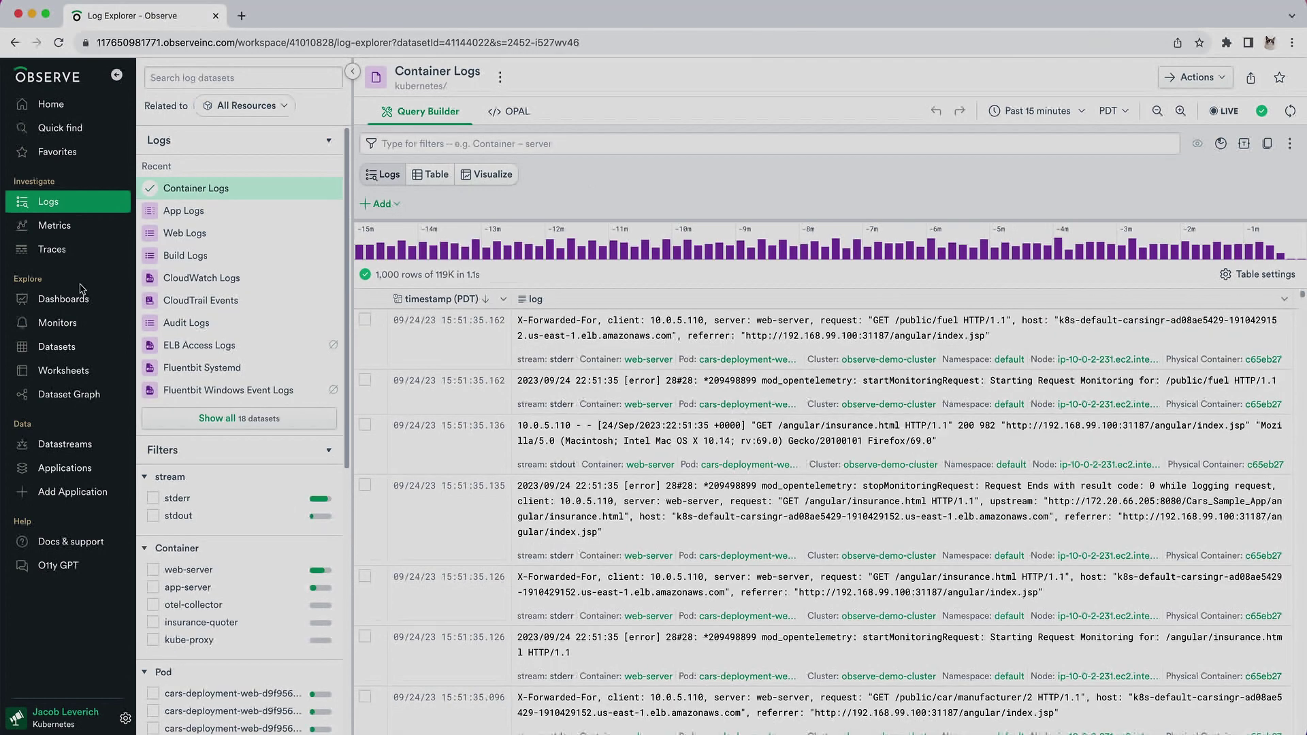
pyautogui.click(63, 298)
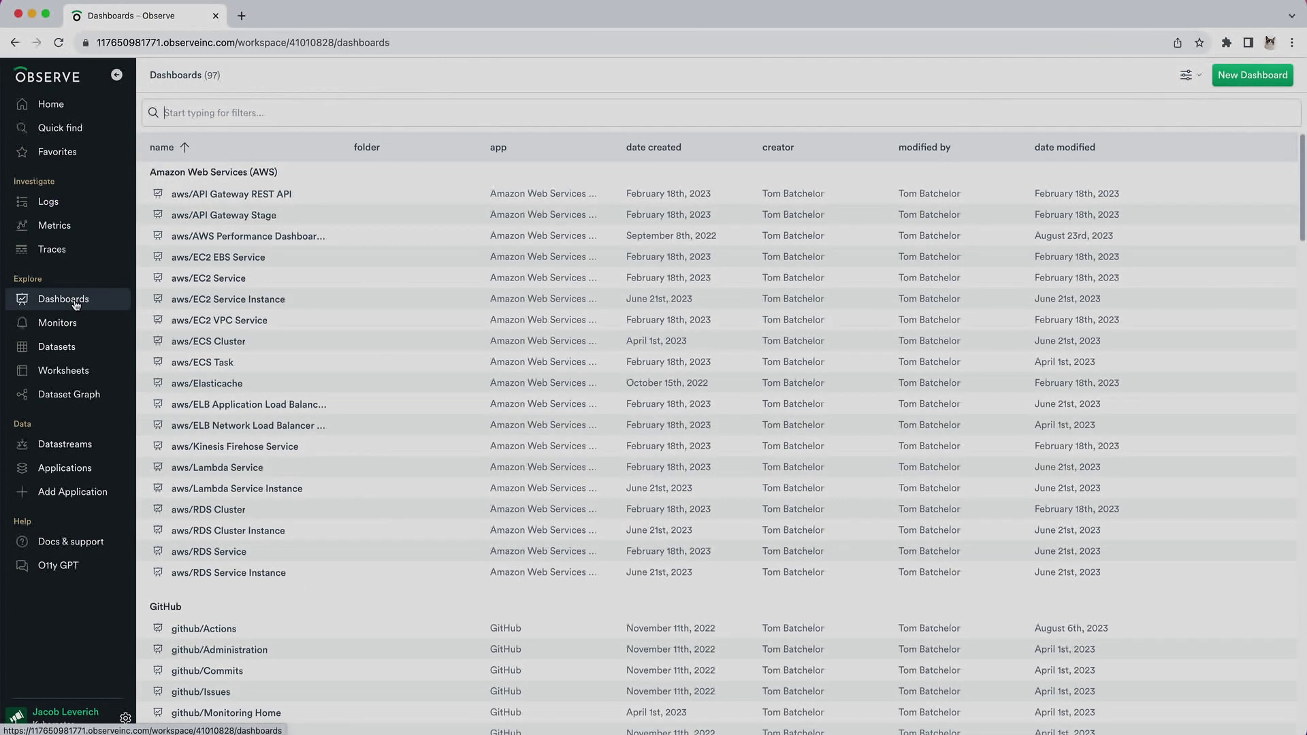
# Visit Monitors and Datastreams, then open Application Traces from the team's homepage folder.
pyautogui.click(63, 323)
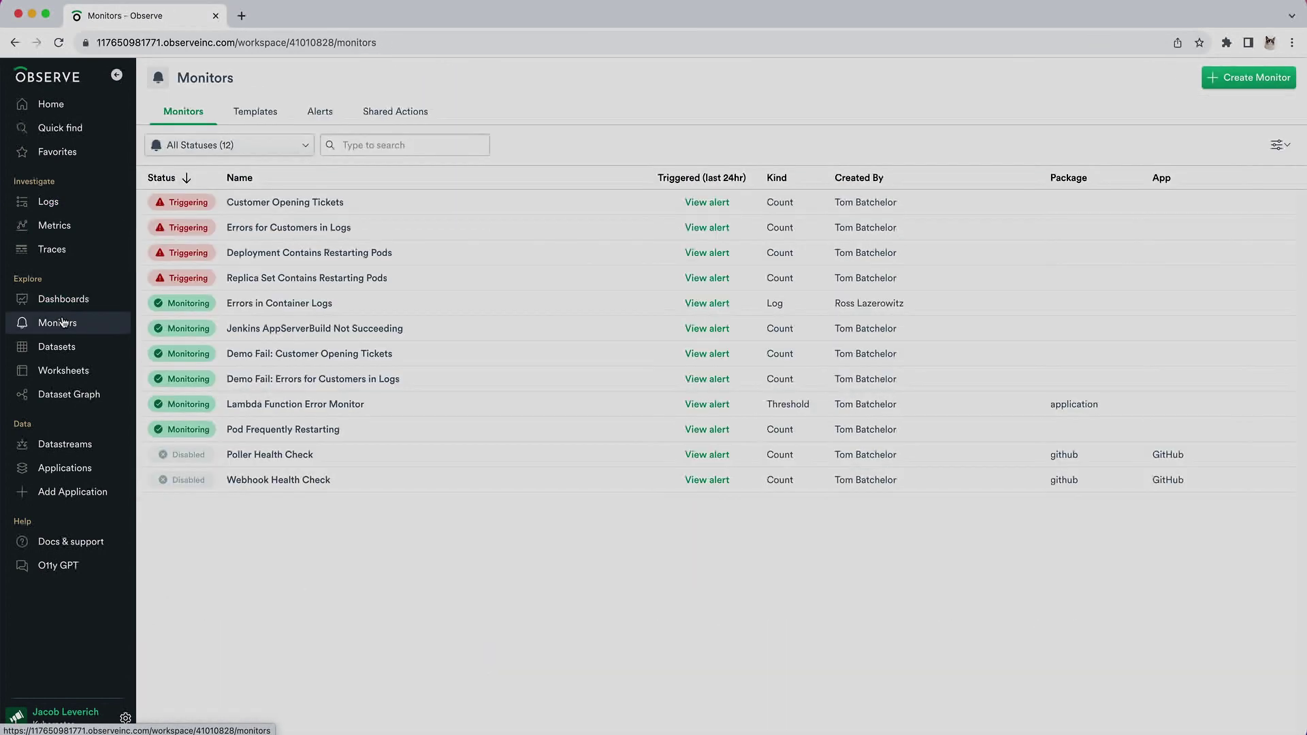
pyautogui.click(65, 446)
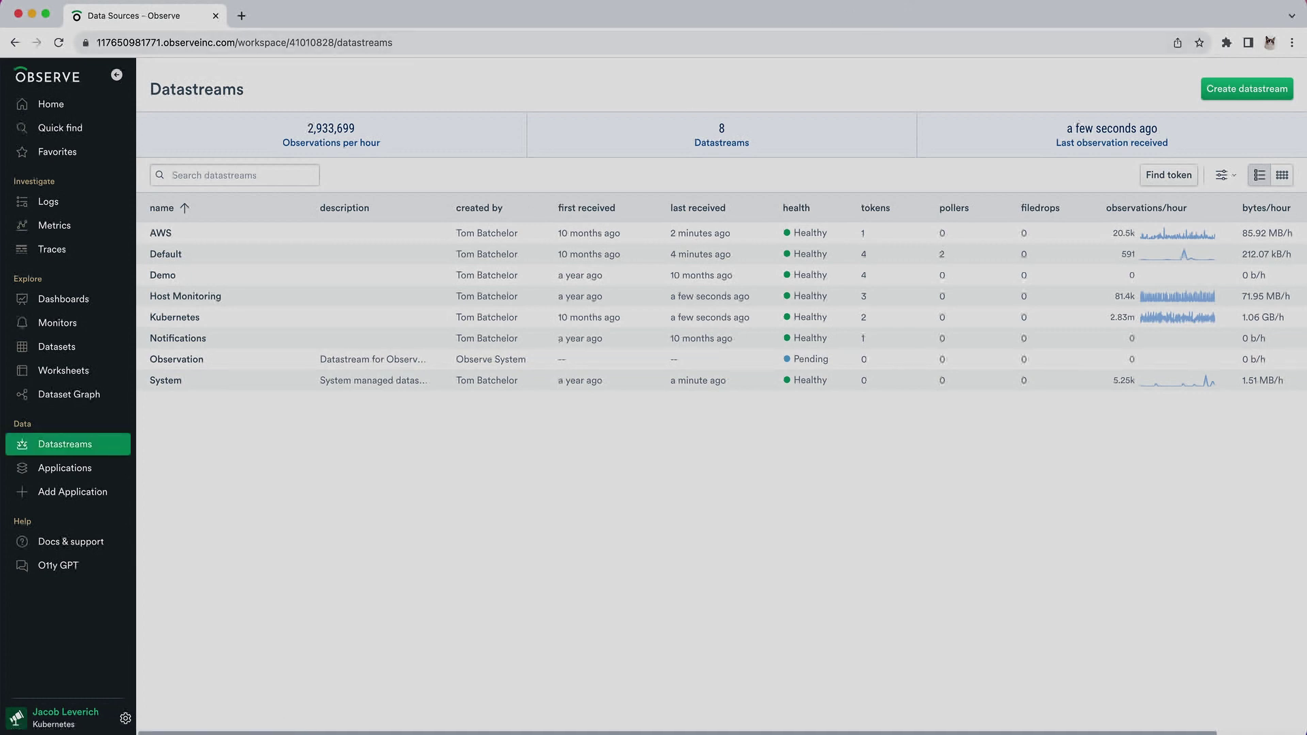
pyautogui.click(395, 383)
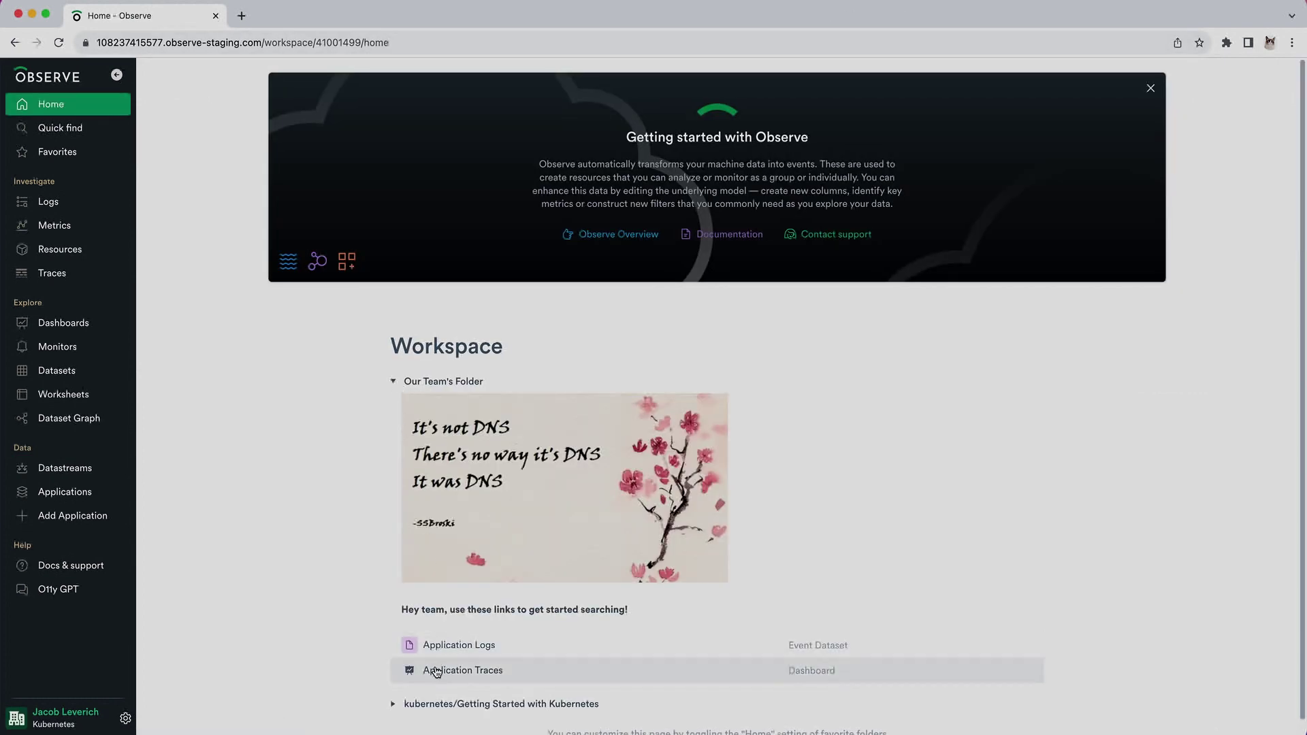
pyautogui.click(435, 670)
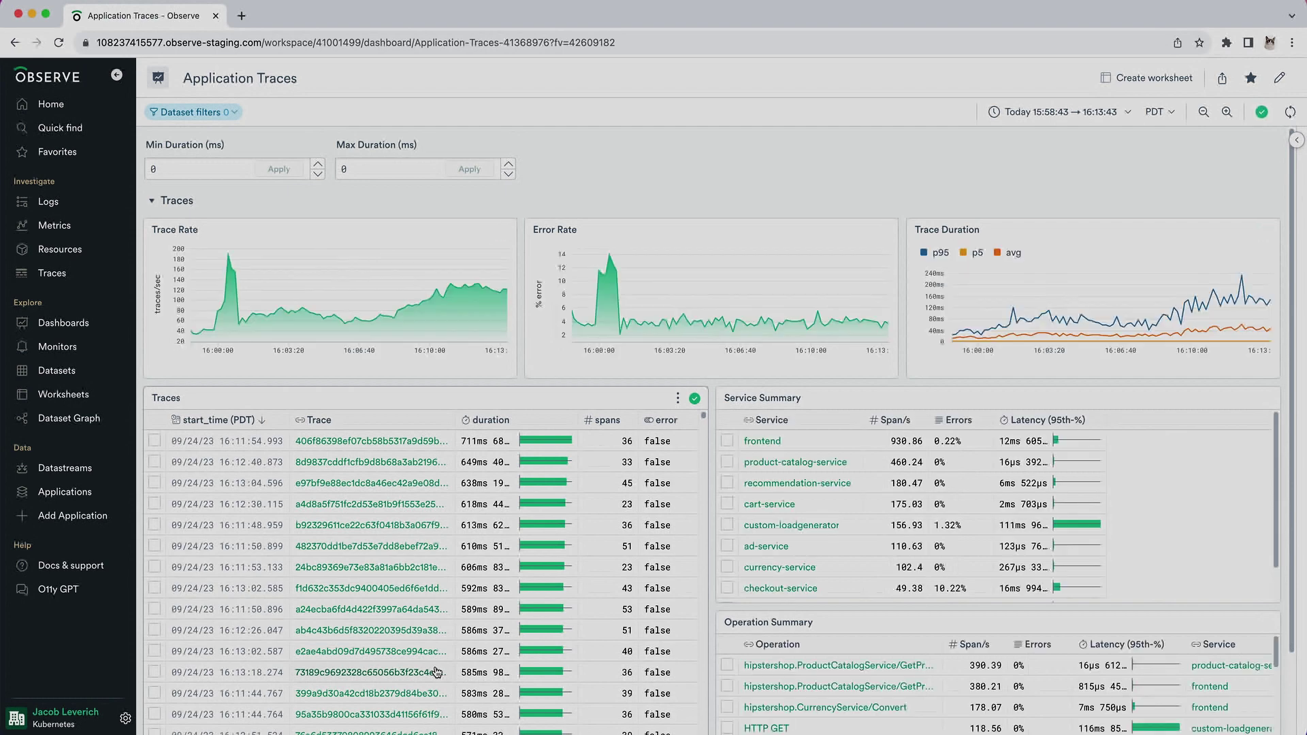
# Remove the kube-system Namespace filter from the Container CPU Usage card and return to the dashboard.
pyautogui.click(477, 172)
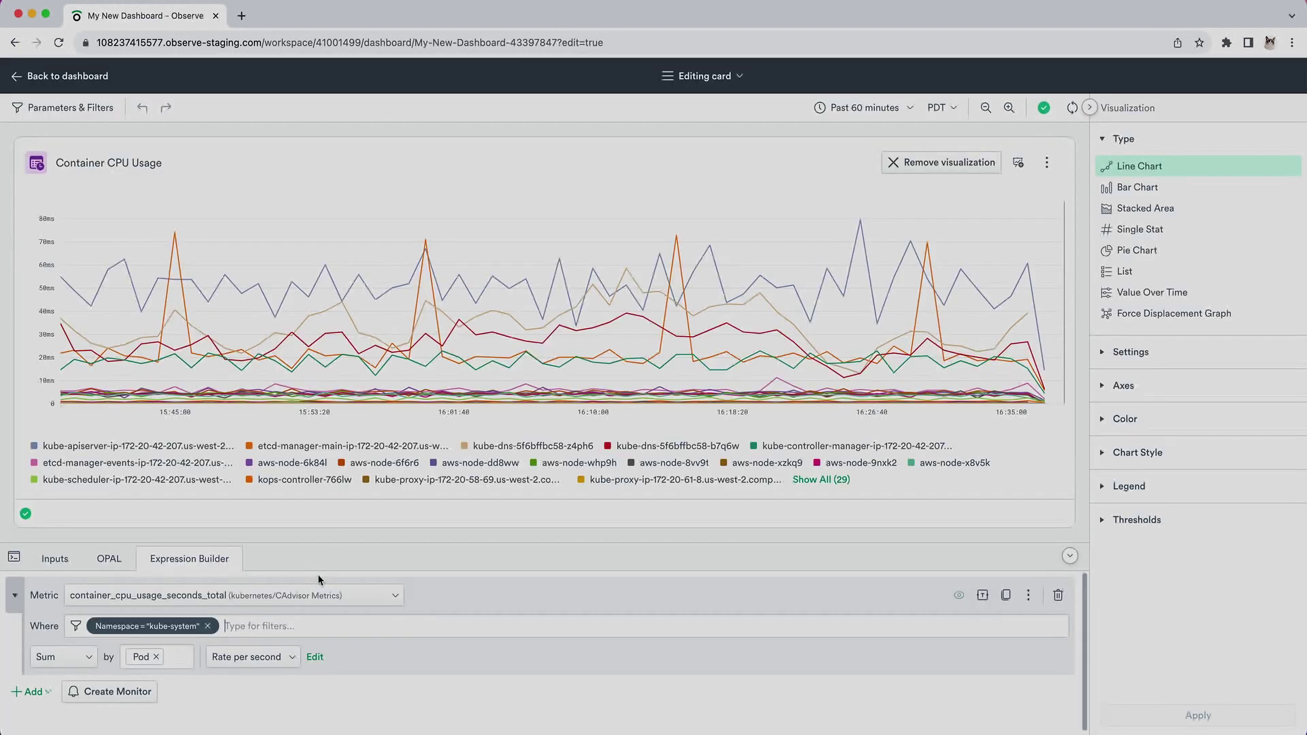
pyautogui.click(207, 626)
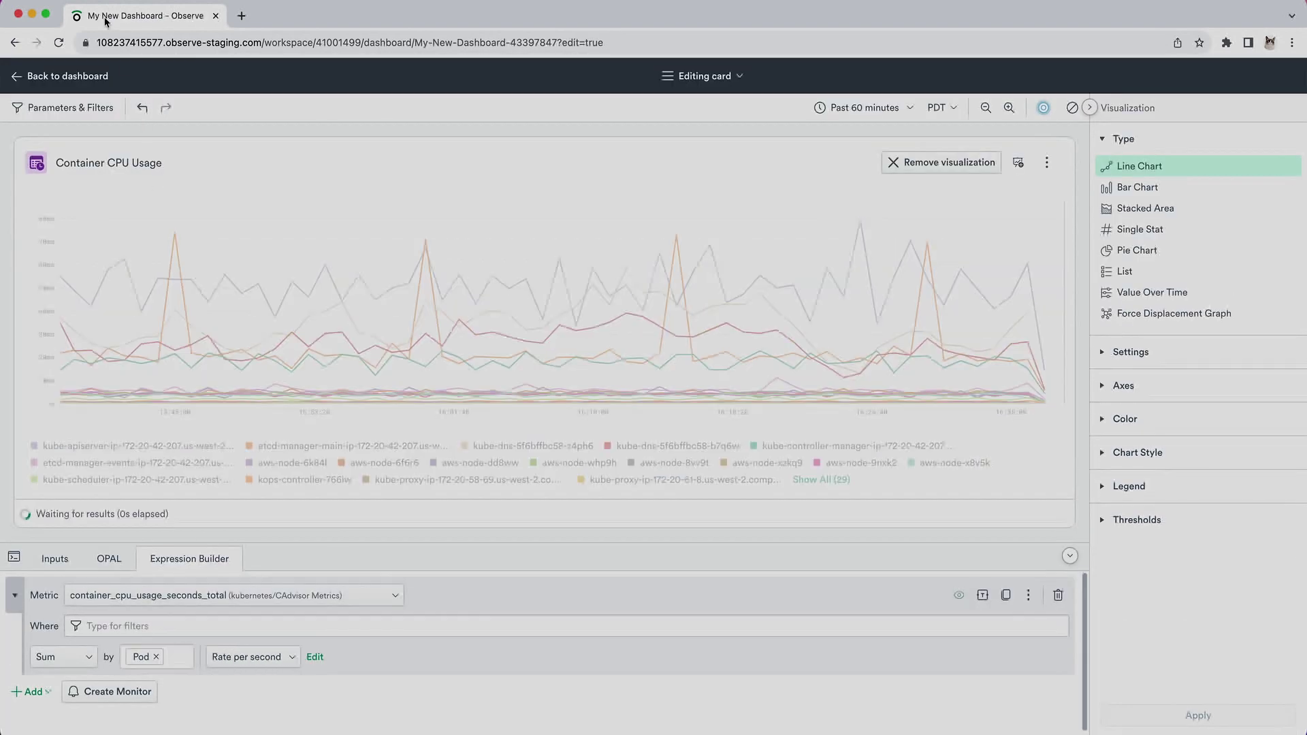
pyautogui.click(53, 79)
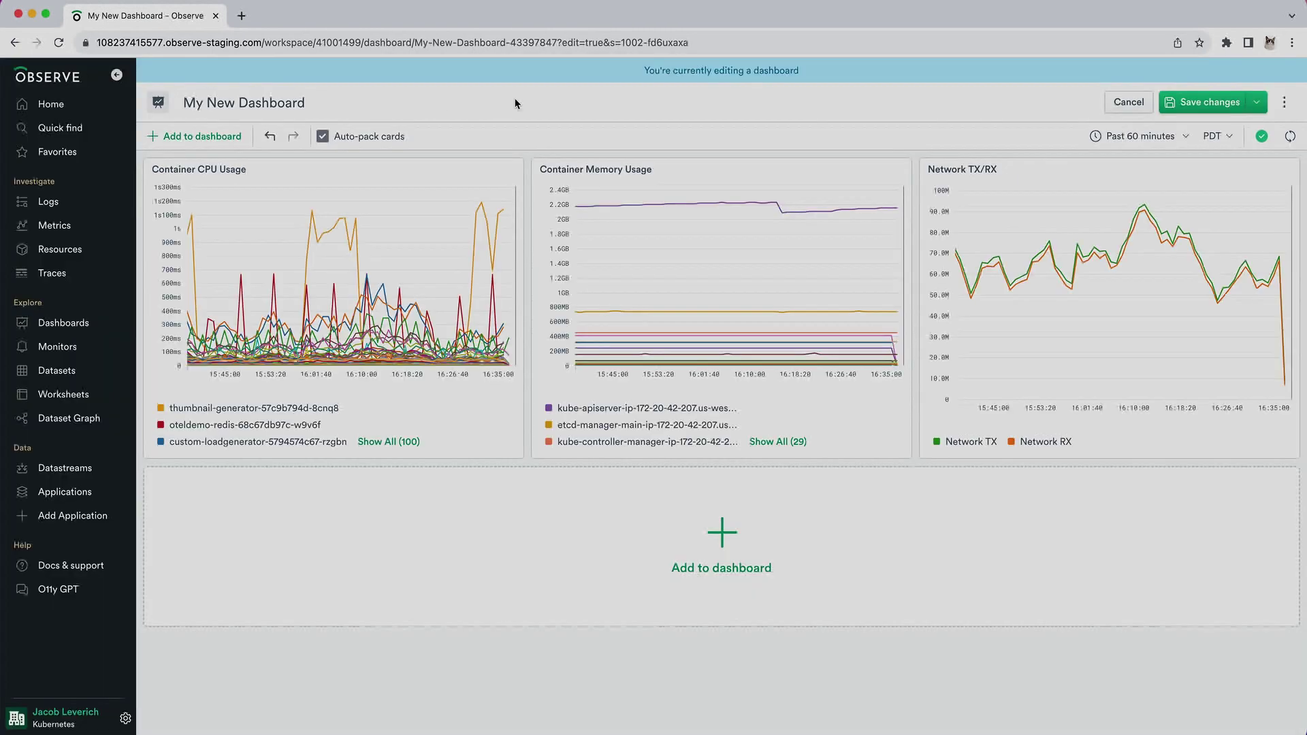